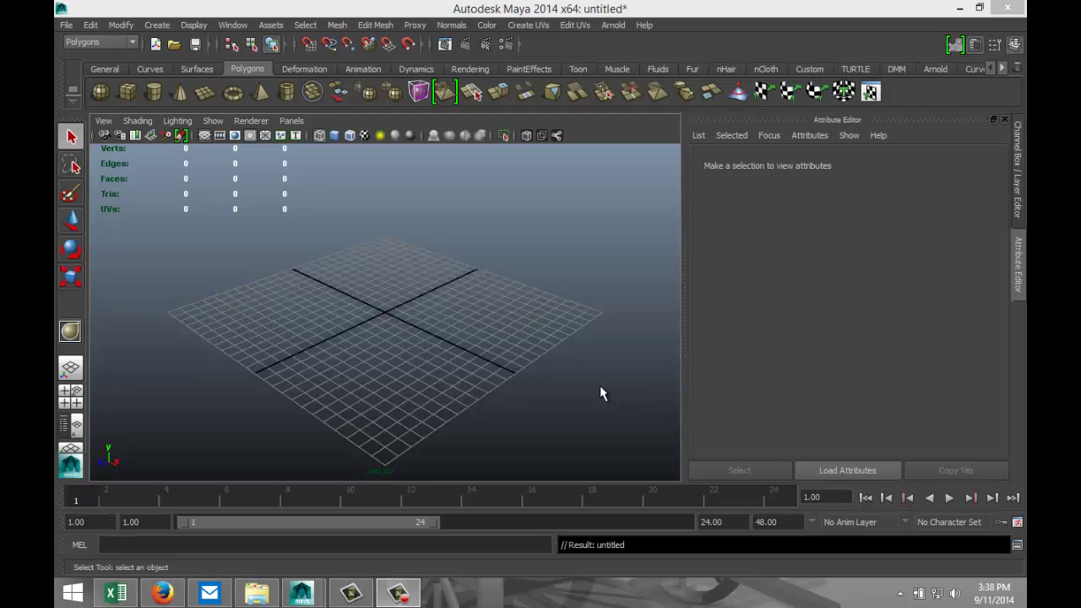
Step: Orbit the camera around the empty grid
mouse_move(600, 388)
left_mouse_down("alt")
mouse_move(616, 405)
mouse_move(607, 413)
mouse_move(604, 401)
left_mouse_up("alt")
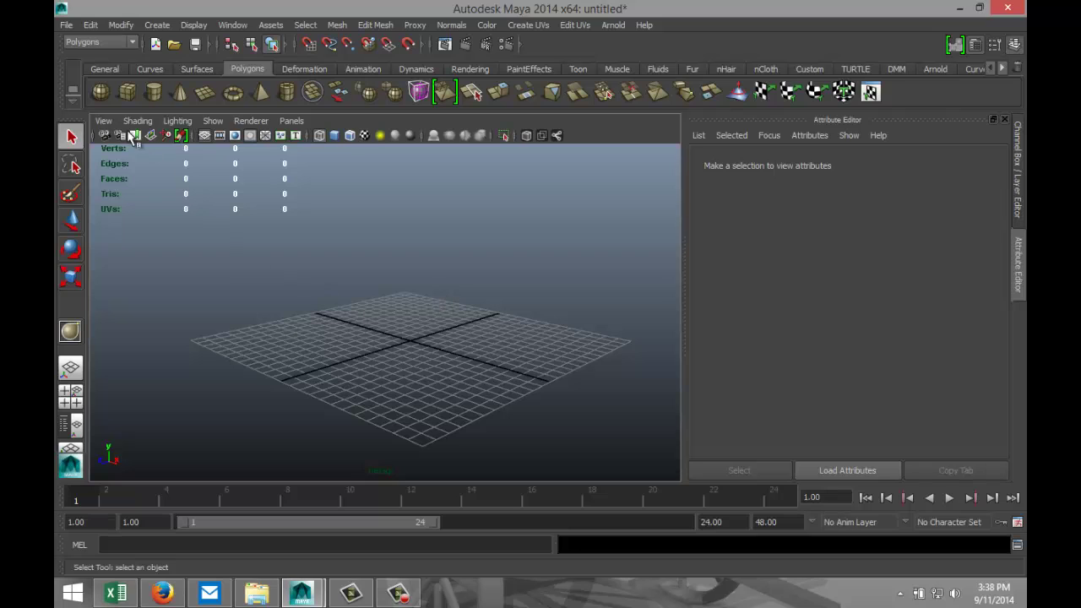
Step: Draw a polygon cube about 7.2 wide, 4.1 high and 7.4 deep, shown shaded
left_click(127, 91)
mouse_move(411, 359)
left_mouse_down("alt")
mouse_move(385, 374)
mouse_move(489, 347)
mouse_move(476, 314)
left_mouse_up("alt")
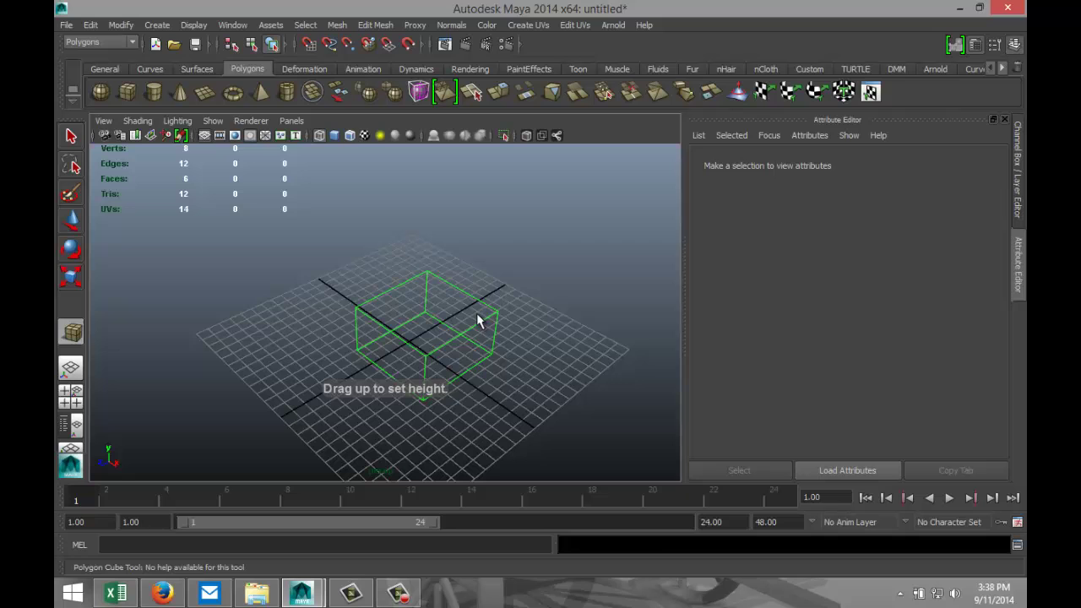
key("5")
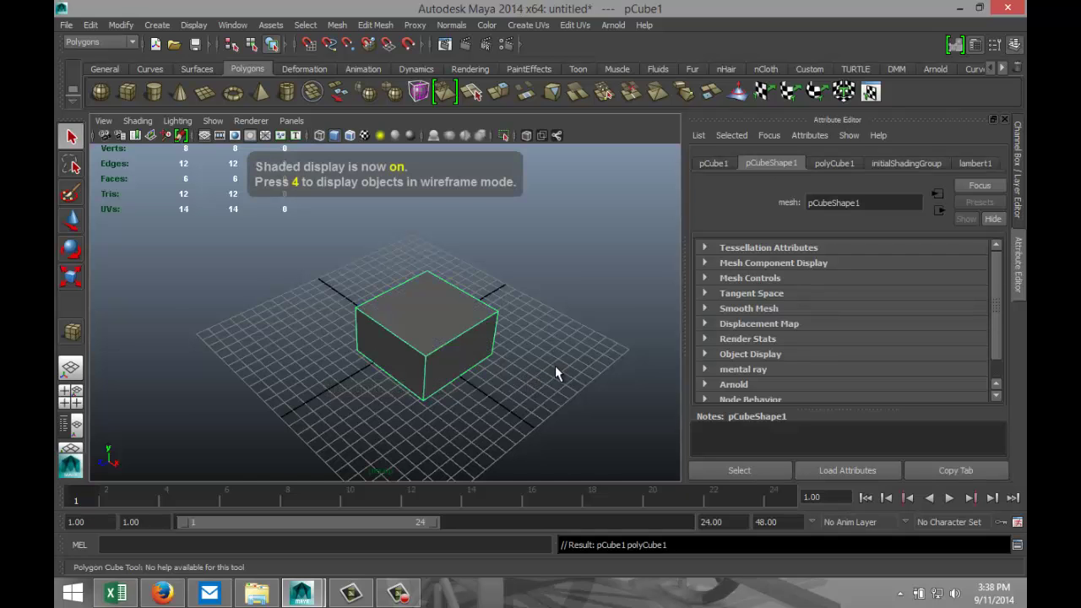
mouse_move(554, 367)
left_mouse_down("alt")
mouse_move(494, 359)
mouse_move(518, 386)
mouse_move(473, 447)
mouse_move(458, 314)
mouse_move(470, 456)
mouse_move(490, 410)
left_mouse_up("alt")
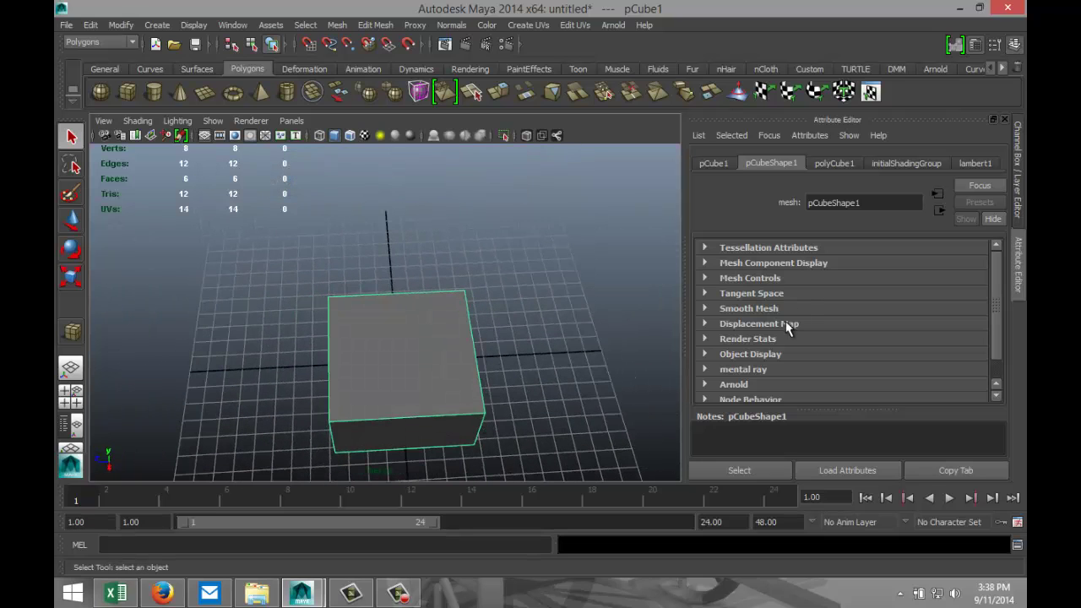
Step: Zero the cube's Translate X, Y and Z in the pCube1 attributes
left_click(828, 164)
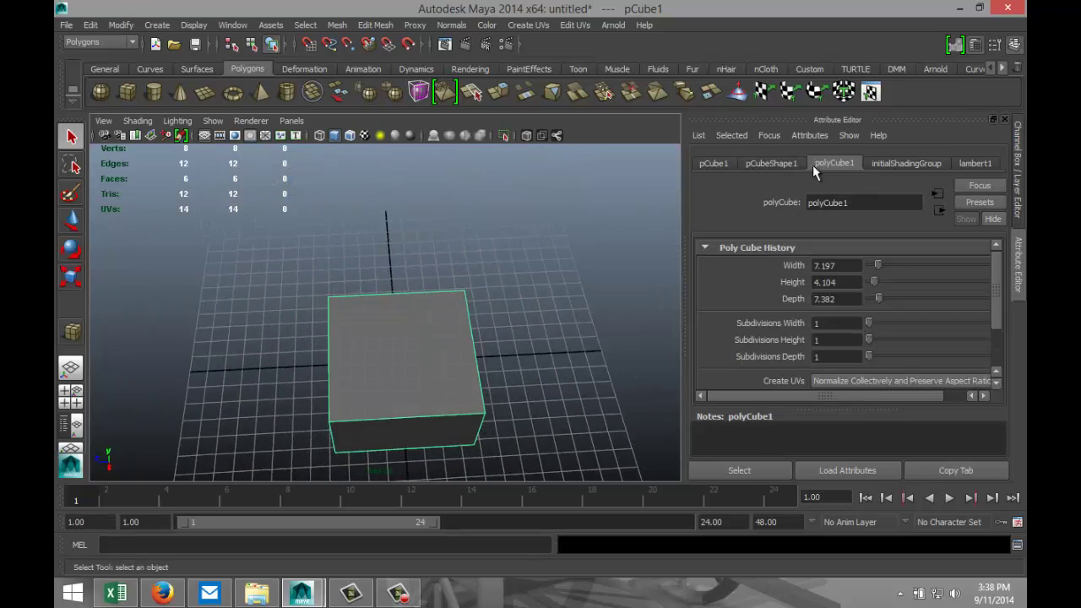
left_click(714, 163)
left_click(835, 265)
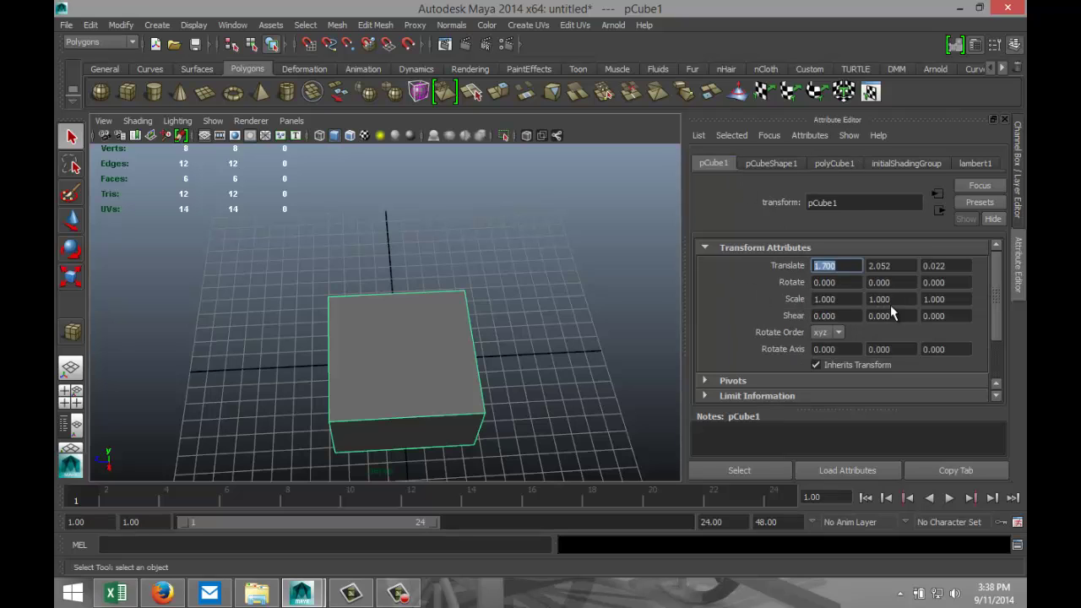
type("0")
key("Tab")
type("0")
key("Tab")
type("0")
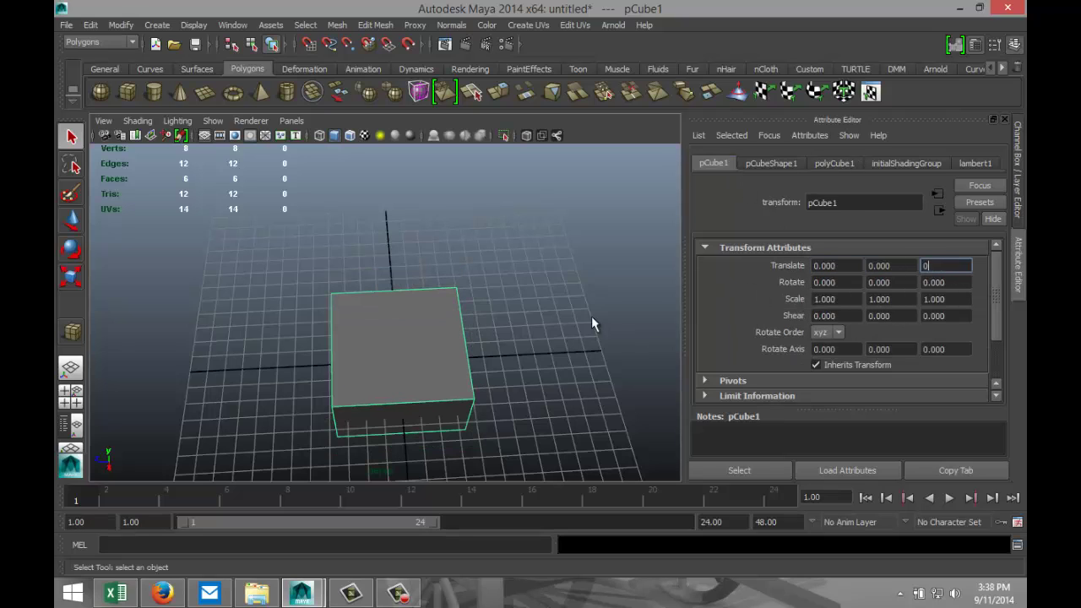
Step: Reselect the cube and nudge it along Z to -0.040 with the Move tool
left_click(594, 295)
mouse_move(442, 364)
left_mouse_down("alt")
mouse_move(528, 244)
mouse_move(425, 367)
mouse_move(464, 363)
left_mouse_up("alt")
left_click(438, 340)
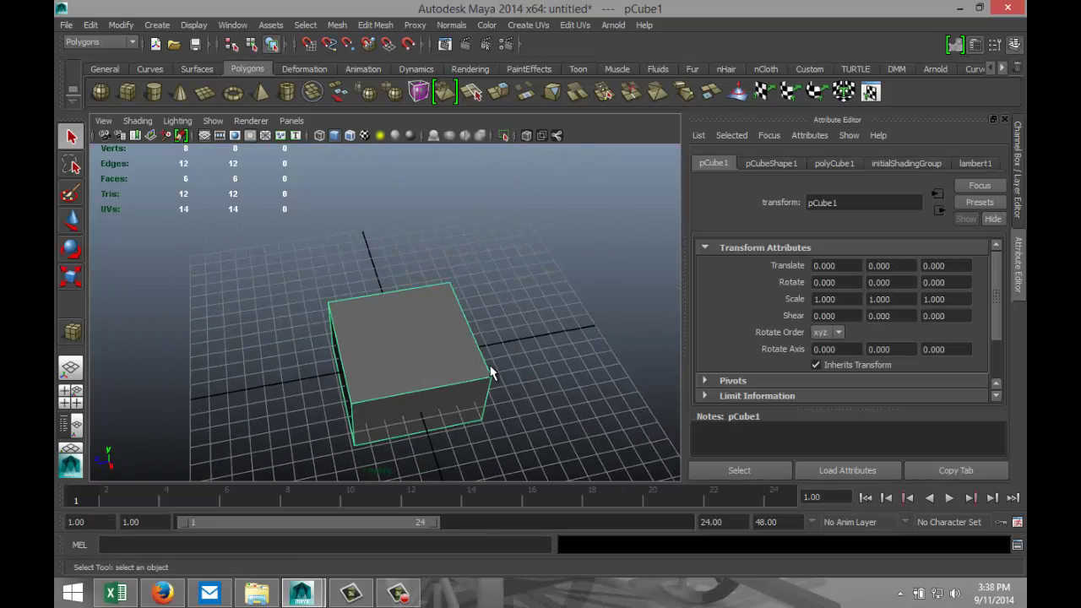
key("w")
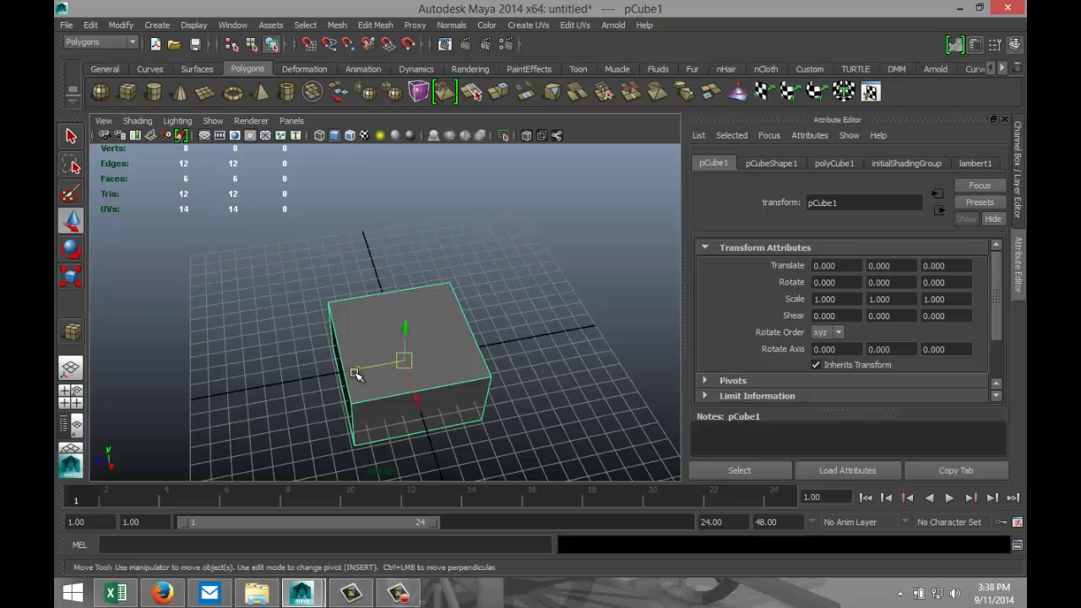
left_click_drag(353, 369, 361, 375)
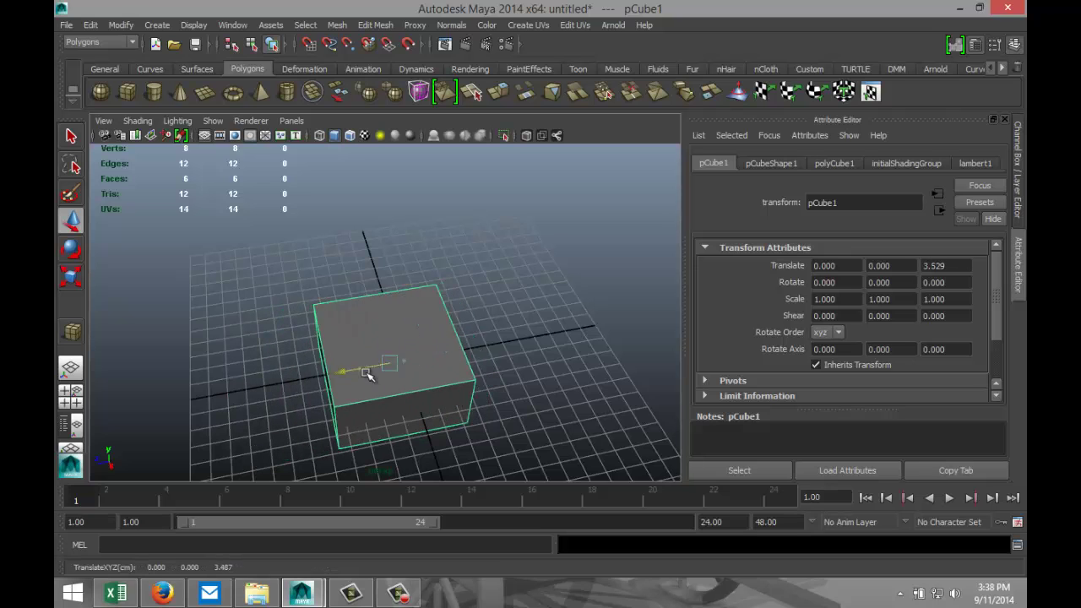
left_click_drag(508, 408, 521, 404, "alt")
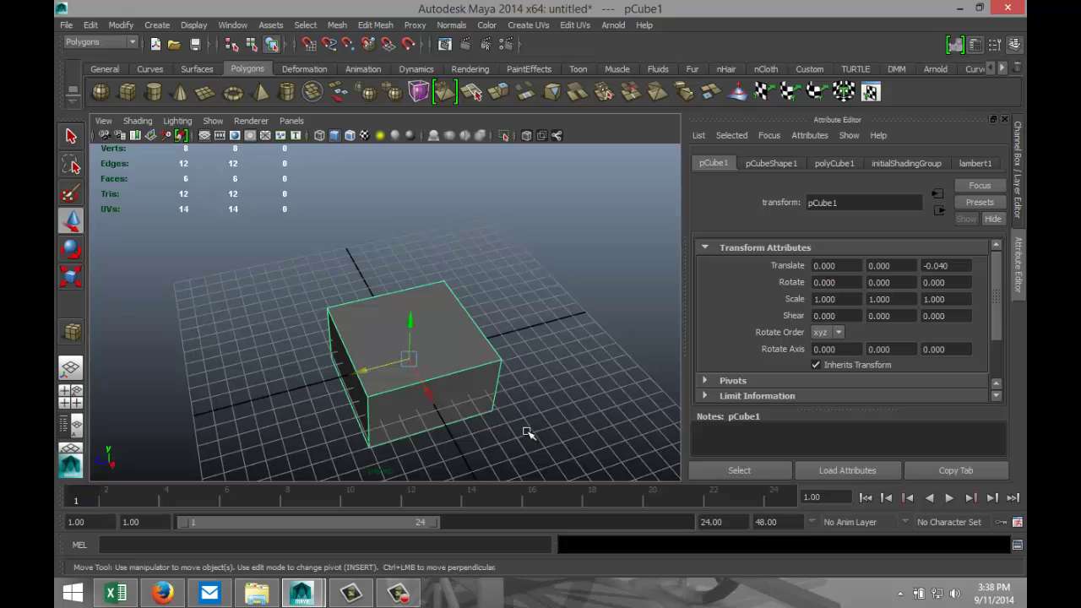
Step: Rotate the cube 26.658° about its Y axis
key("e")
left_click_drag(393, 416, 422, 415)
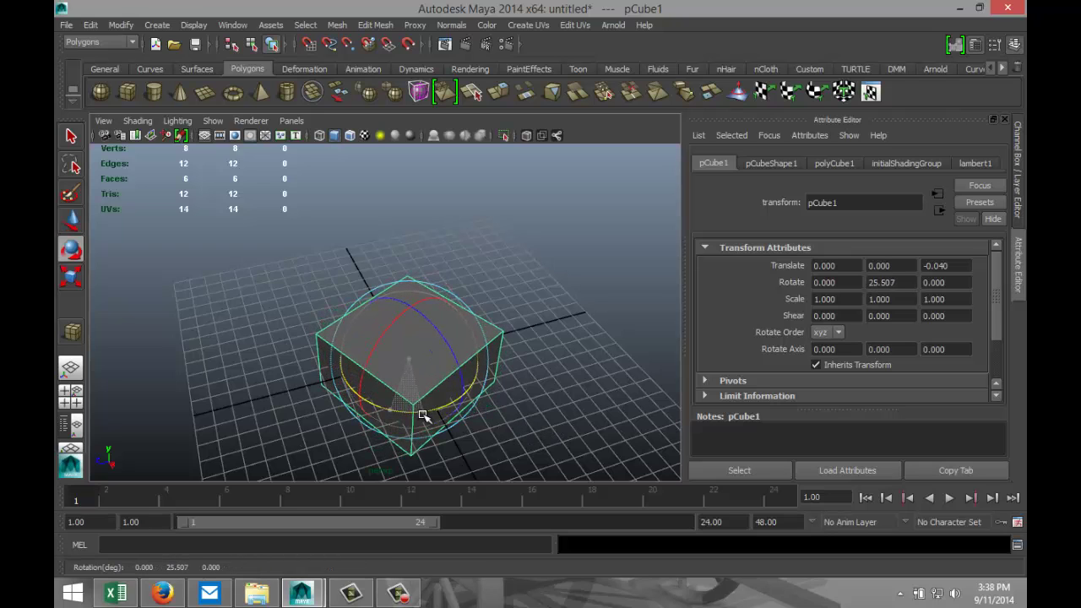
left_click(579, 313)
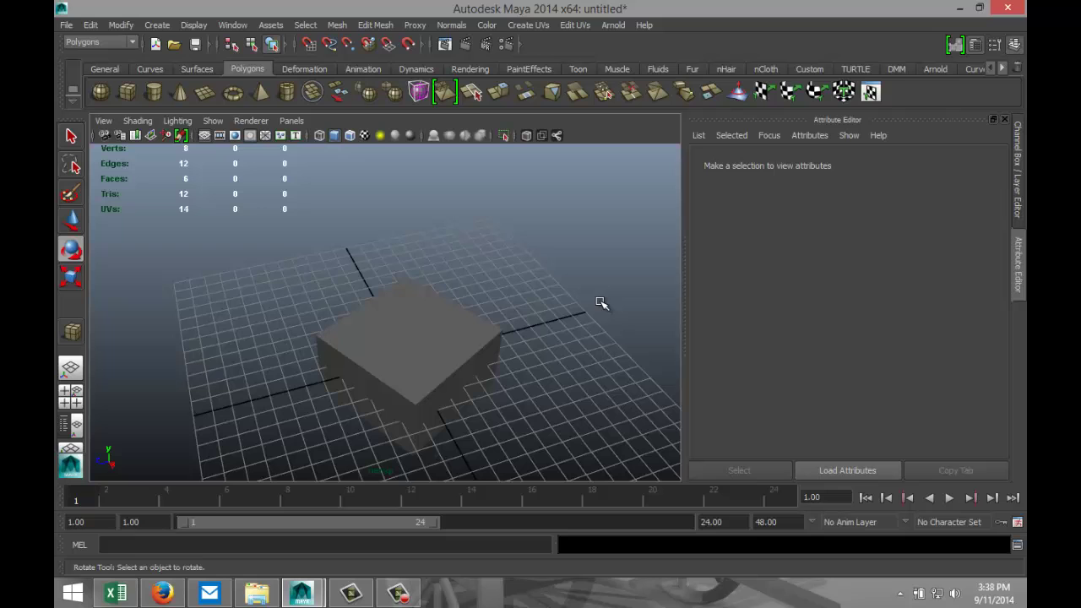
mouse_move(489, 398)
left_mouse_down("alt")
mouse_move(523, 402)
mouse_move(498, 409)
left_mouse_up("alt")
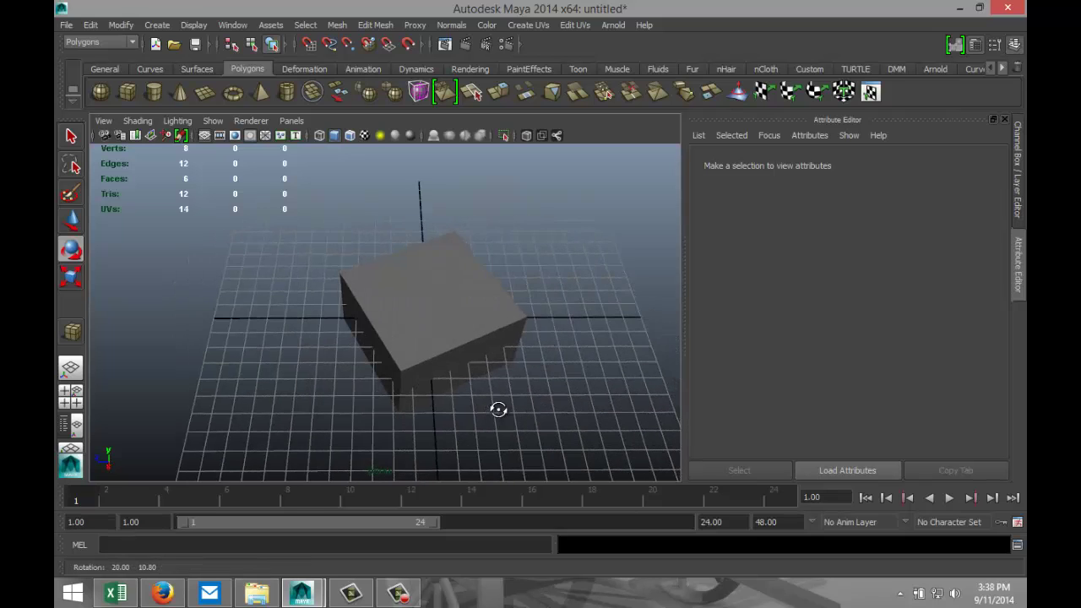
Step: Reselect the rotated cube and slide it along Z to -0.590
left_click(469, 311)
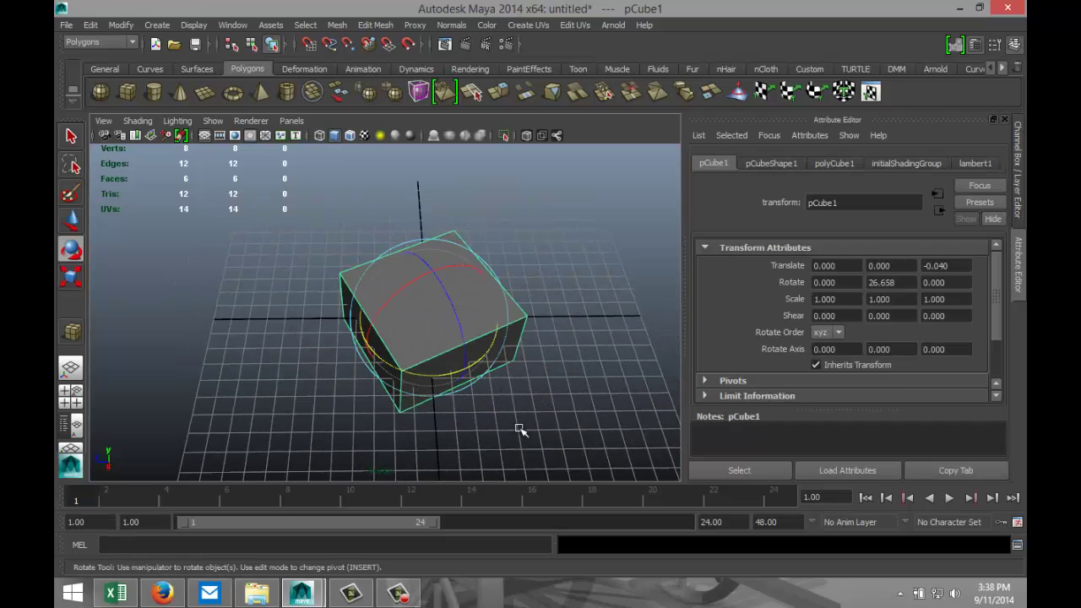
key("w")
left_click_drag(376, 319, 390, 336)
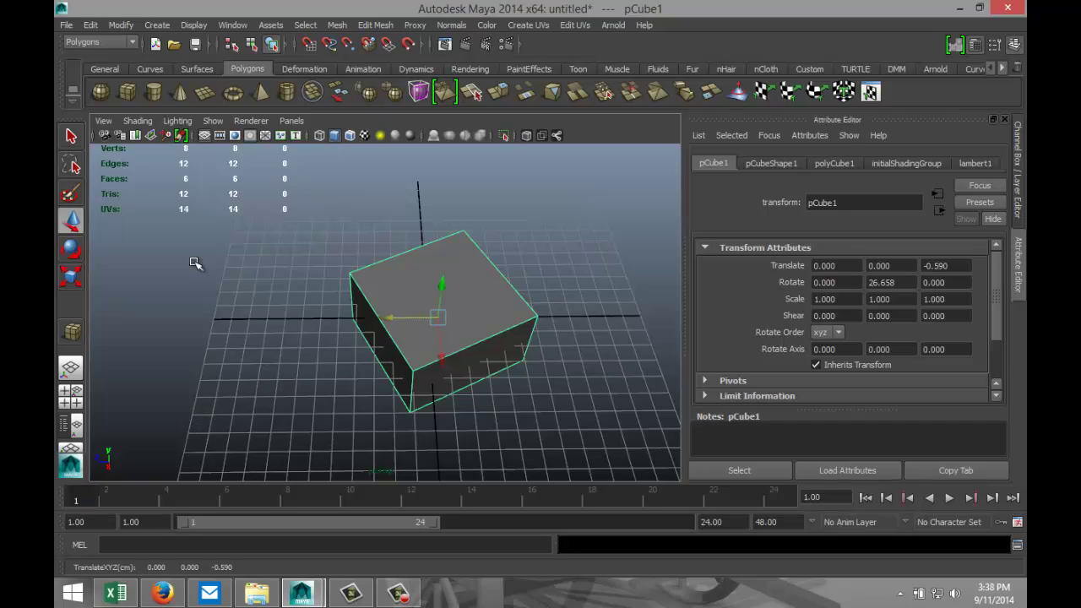
Step: Open Move Tool settings and slide the cube along world Z and X to 0.034, 0, -0.108
double_click(72, 222)
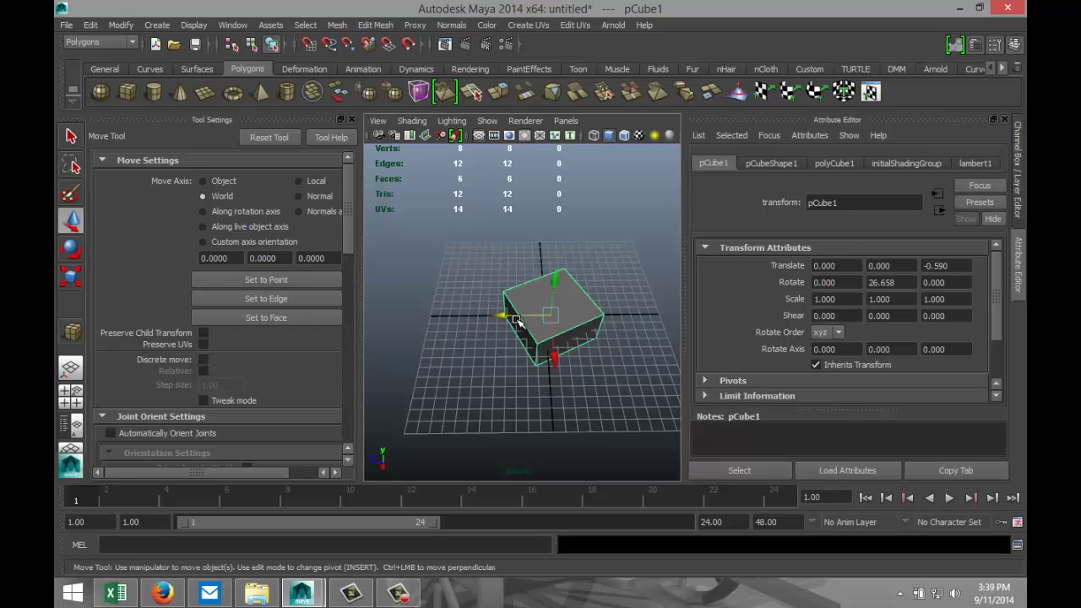
left_click_drag(507, 318, 509, 326)
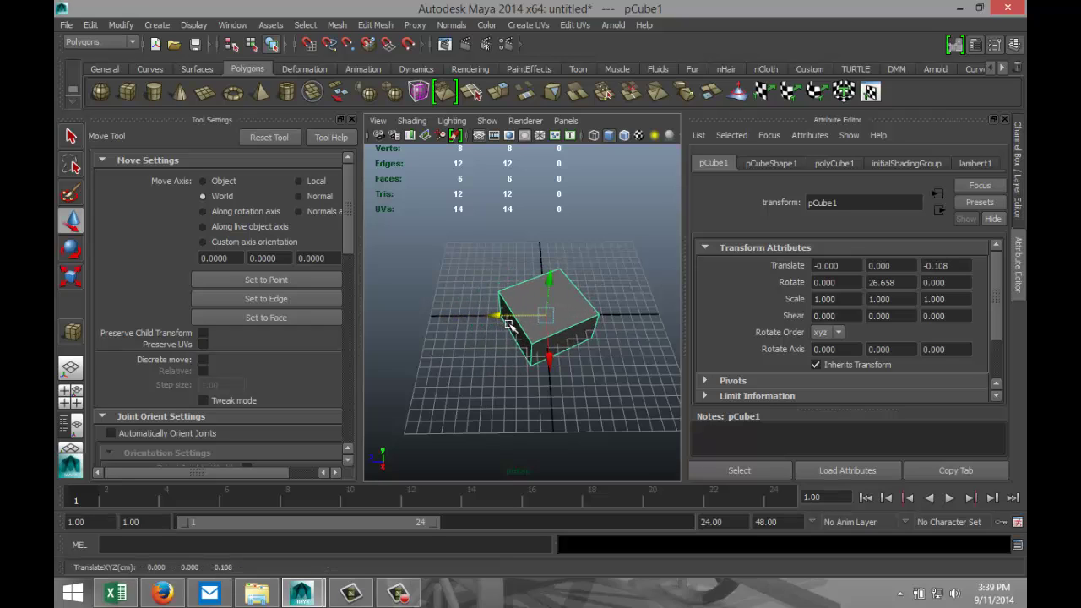
left_click_drag(549, 355, 554, 358)
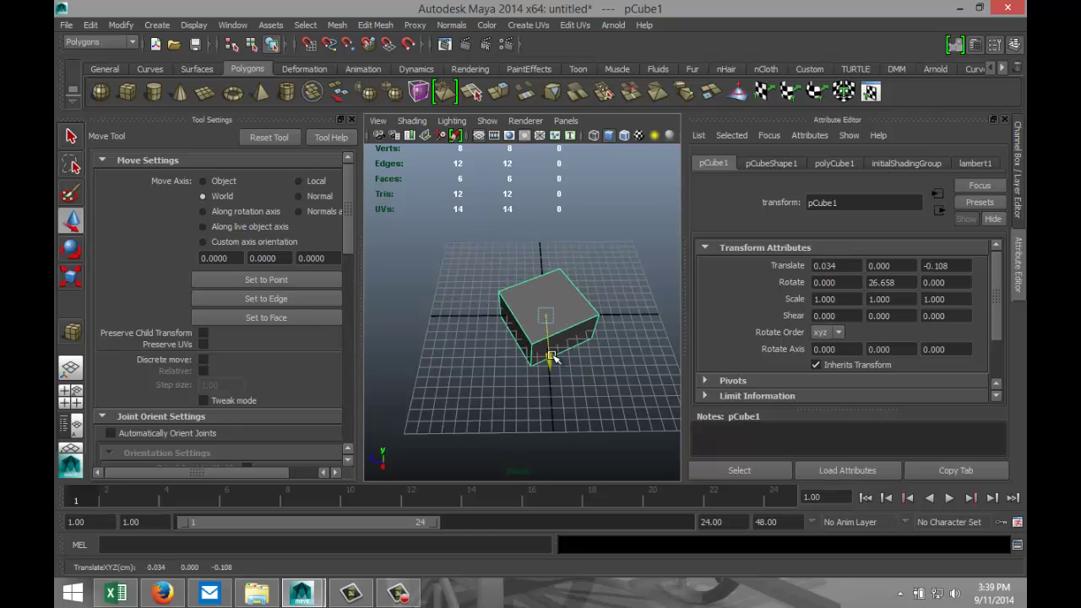
Step: Move the cube along its Object X axis, then world Z and X, to -0.444, 0, -0.153
left_click(203, 183)
mouse_move(499, 338)
left_mouse_down()
mouse_move(479, 380)
mouse_move(513, 371)
mouse_move(448, 352)
mouse_move(505, 346)
left_mouse_up()
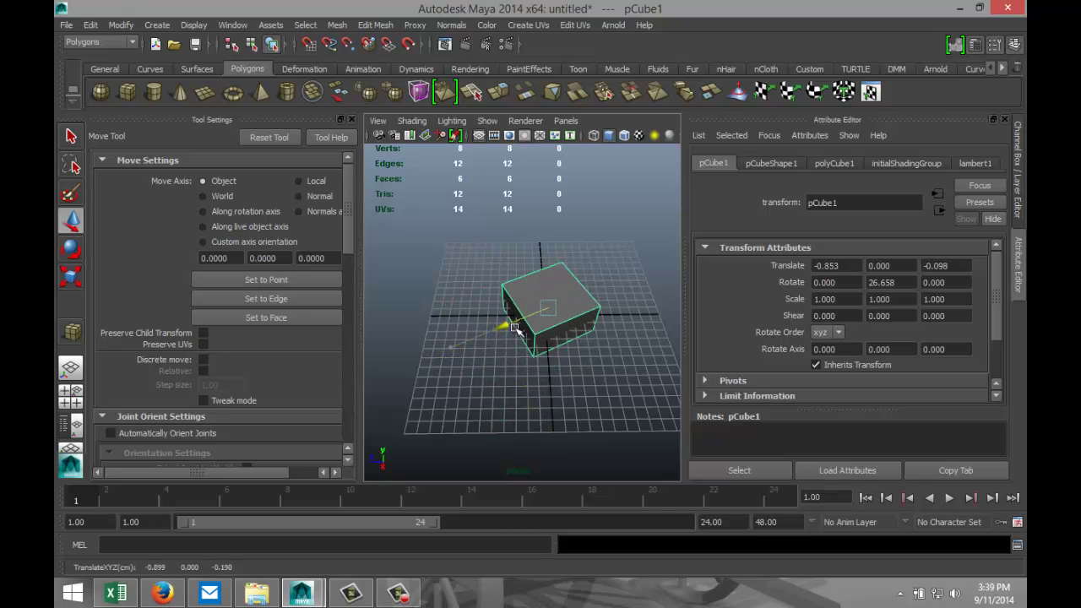
left_click(204, 195)
mouse_move(519, 311)
left_mouse_down()
mouse_move(545, 314)
mouse_move(519, 311)
left_mouse_up()
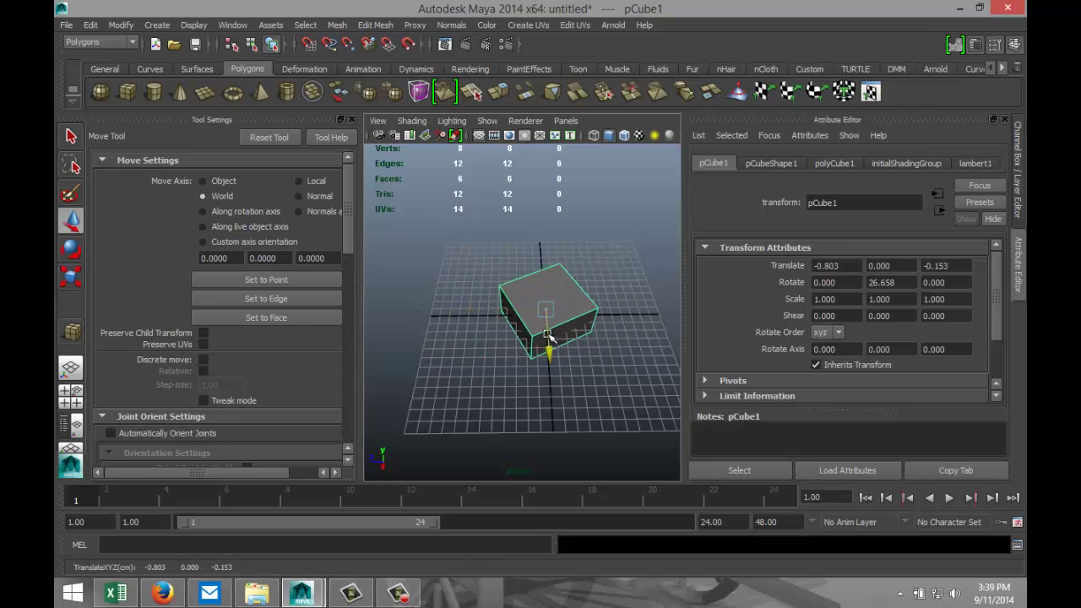
mouse_move(549, 348)
left_mouse_down()
mouse_move(547, 294)
mouse_move(538, 354)
left_mouse_up()
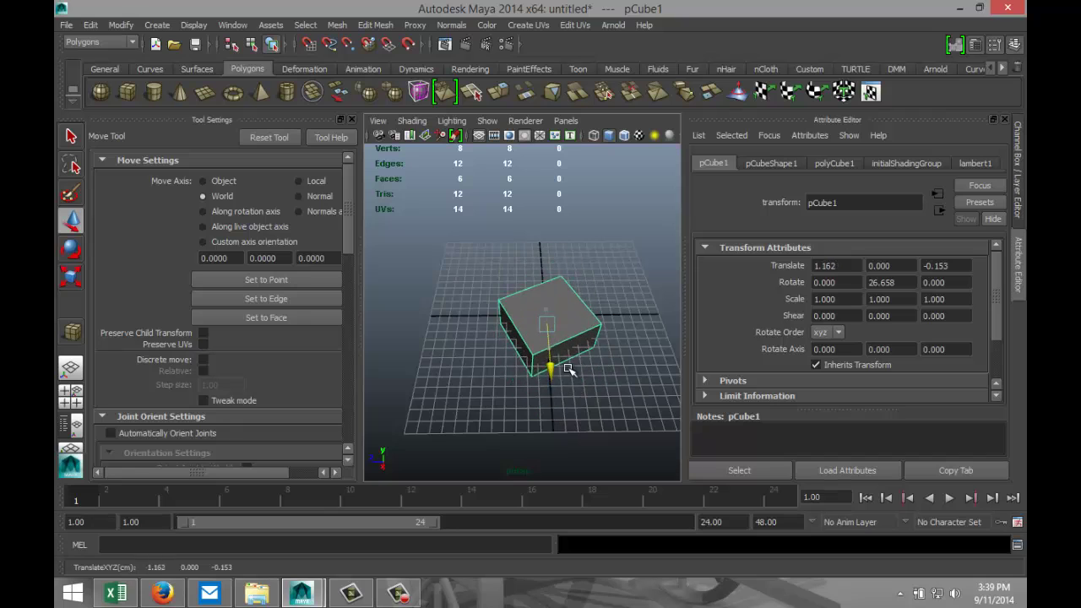
Step: With Move Axis on Object, slide the cube along its local X to -2.593, 0, -2.226
left_click(203, 180)
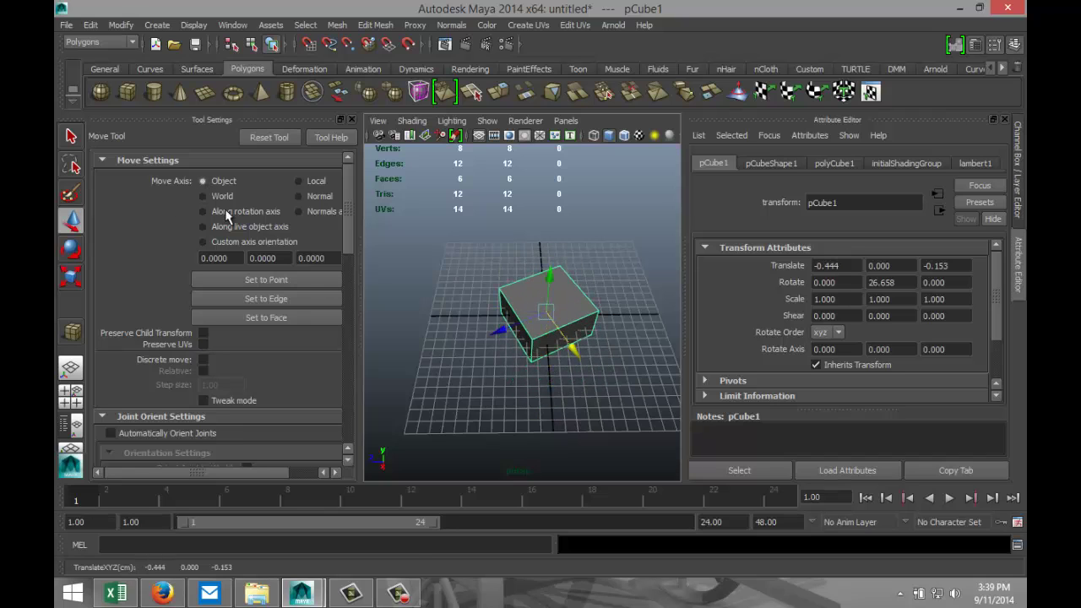
mouse_move(500, 336)
left_mouse_down()
mouse_move(457, 354)
mouse_move(615, 361)
mouse_move(578, 345)
left_mouse_up()
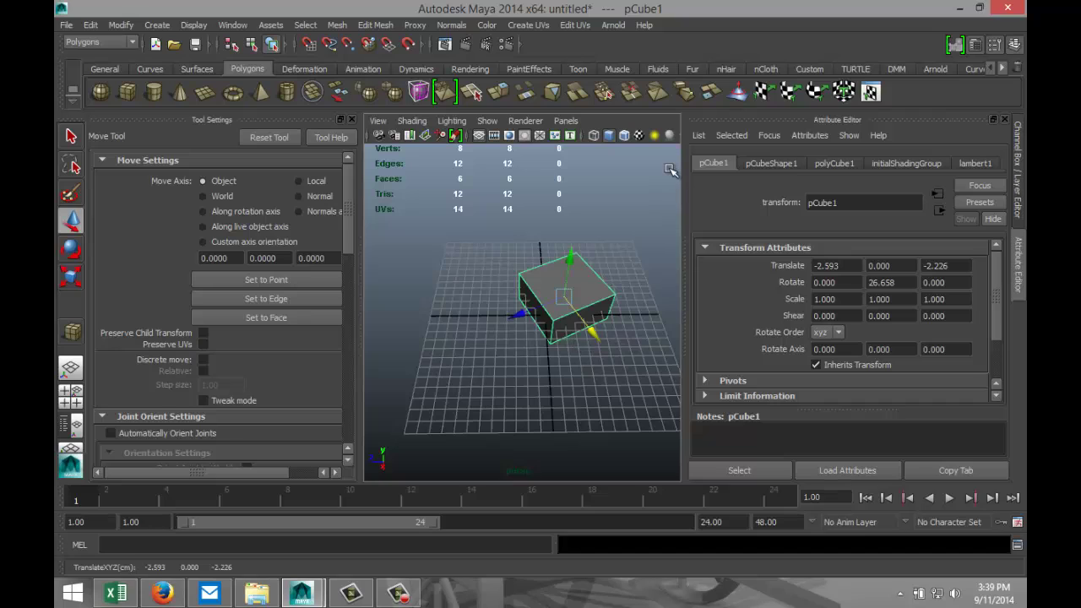